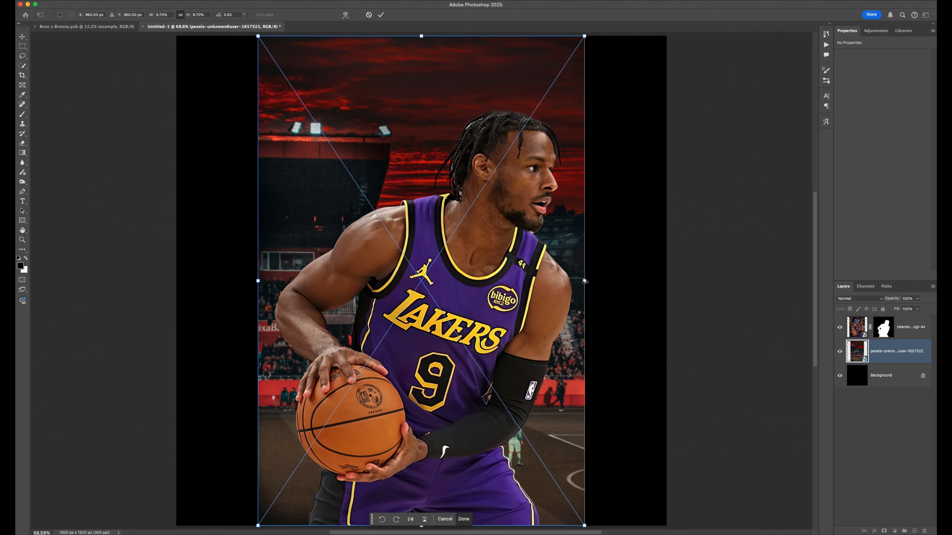
Scale the stadium photo layer to 14.87% so it fills the whole canvas behind the player.
drag(256, 283, 175, 278)
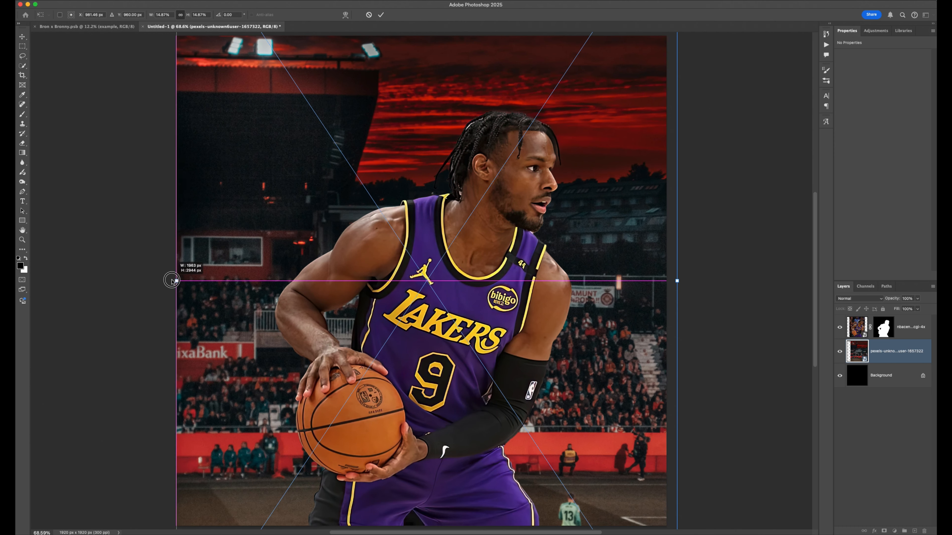
key(Return)
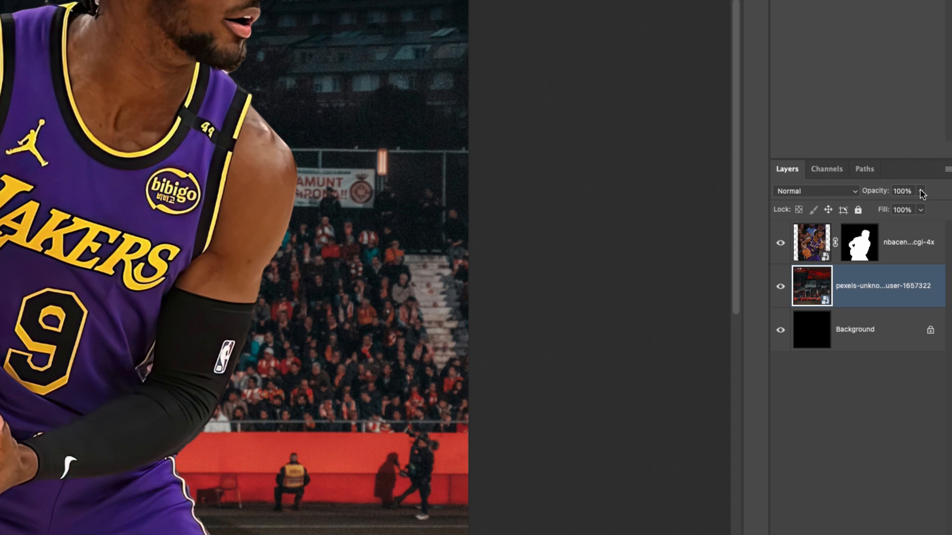
Try lowering the stadium photo layer's opacity to 37%, and undo the change.
click(917, 299)
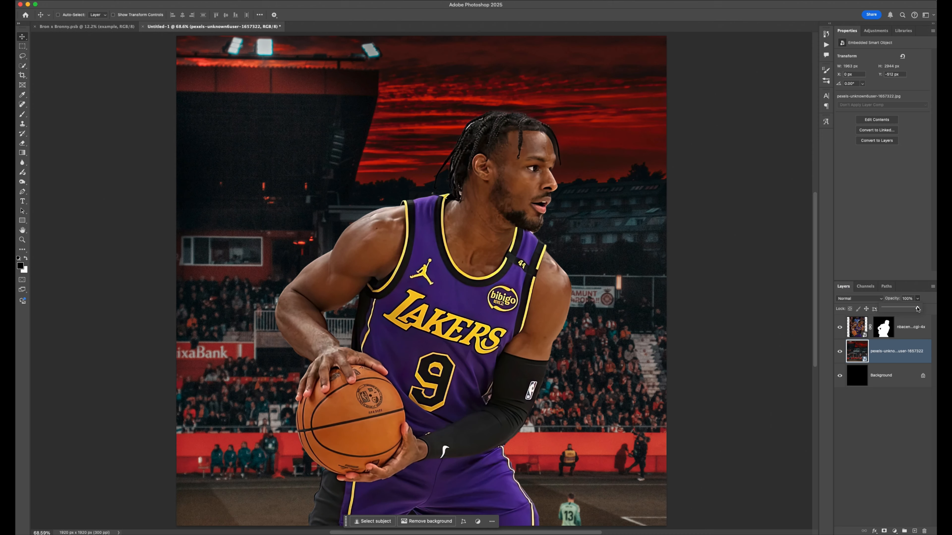
drag(917, 308, 895, 308)
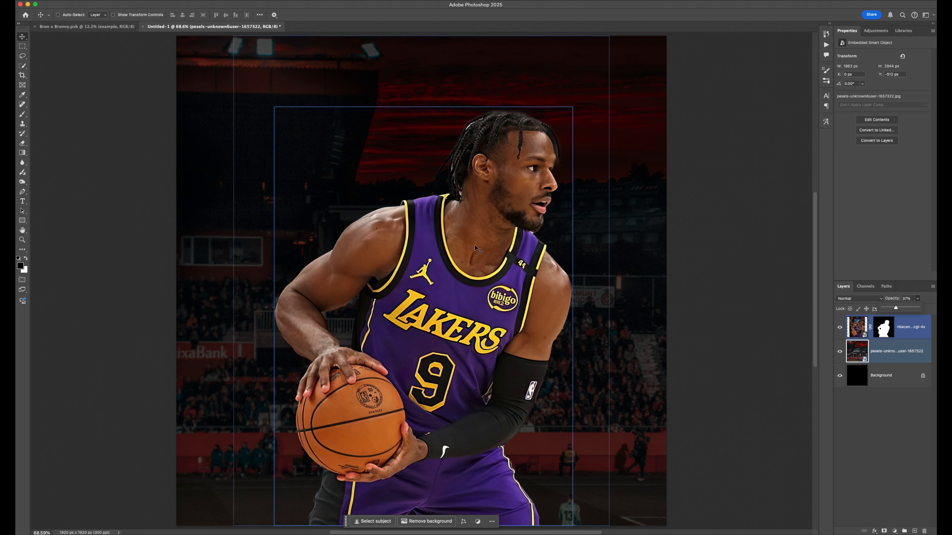
click(918, 299)
key(super+z)
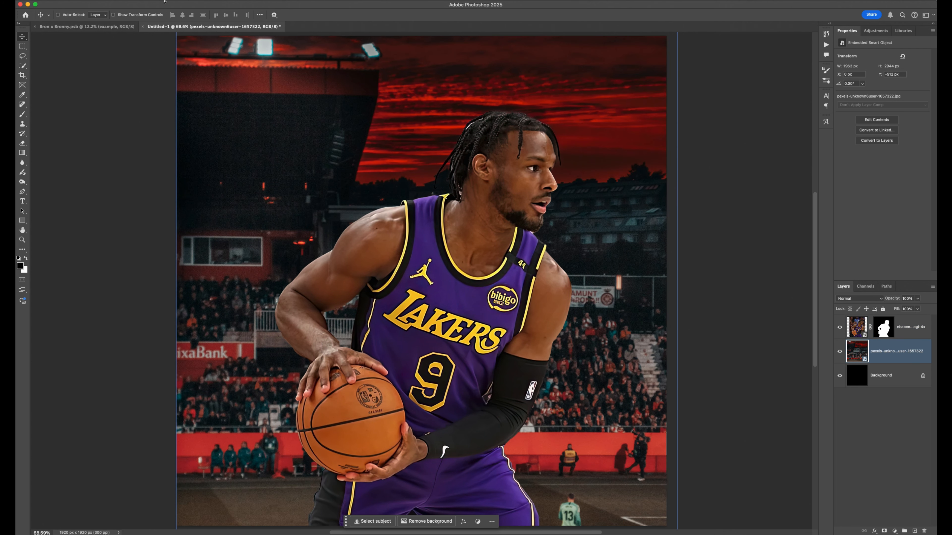
Apply a Gaussian Blur to the stadium photo layer so the crowd and sky go out of focus.
click(201, 3)
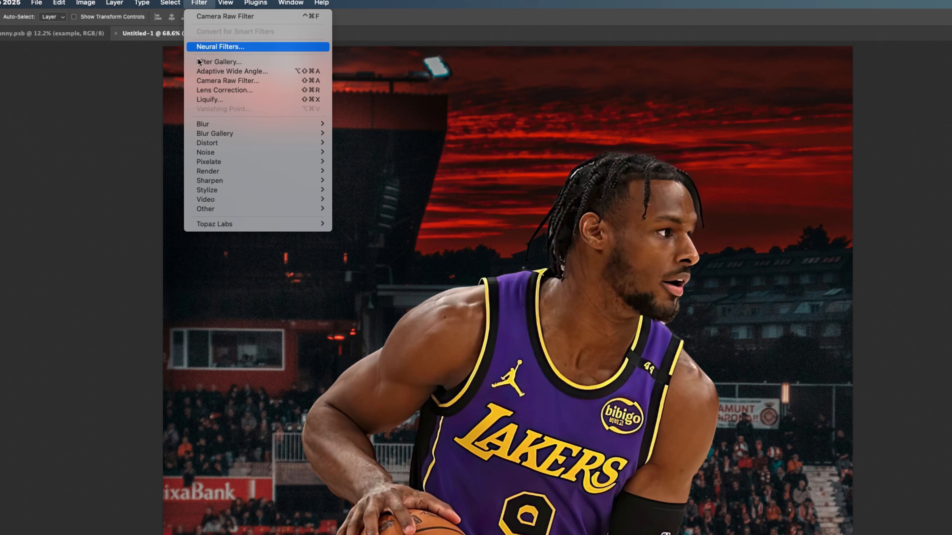
mouse_move(223, 92)
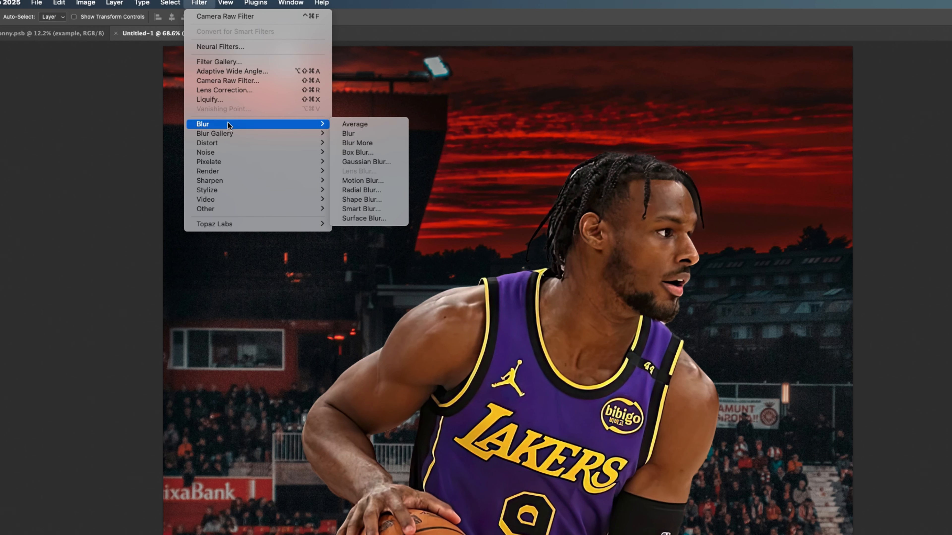
click(351, 161)
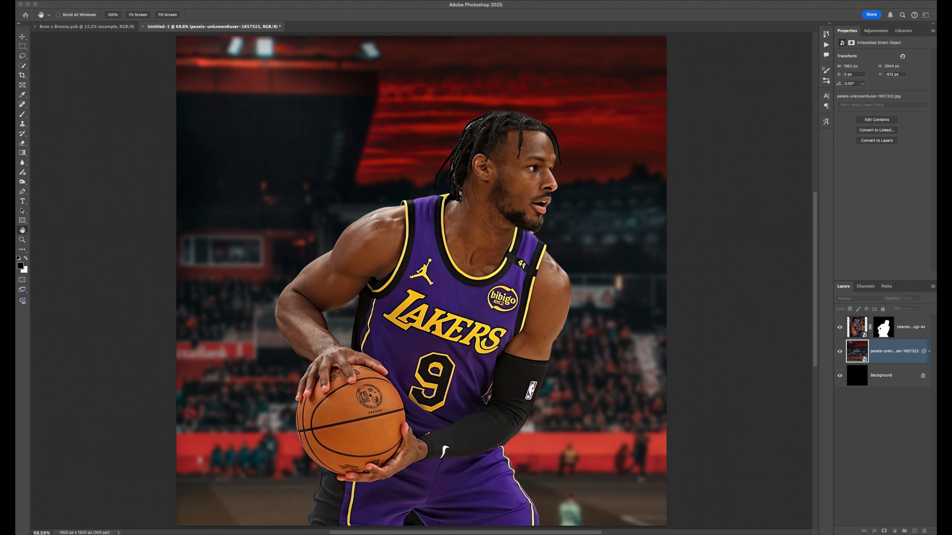
drag(746, 177, 657, 178)
mouse_move(643, 291)
mouse_down()
mouse_move(625, 289)
mouse_move(647, 291)
mouse_up()
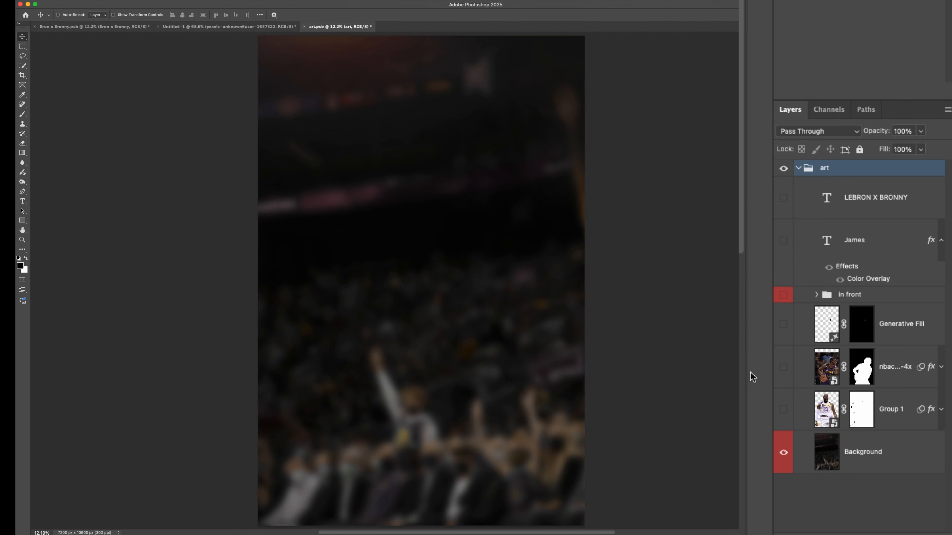
In the art.psb document, show the Group 1, front player and Generative Fill layers above the background.
click(890, 456)
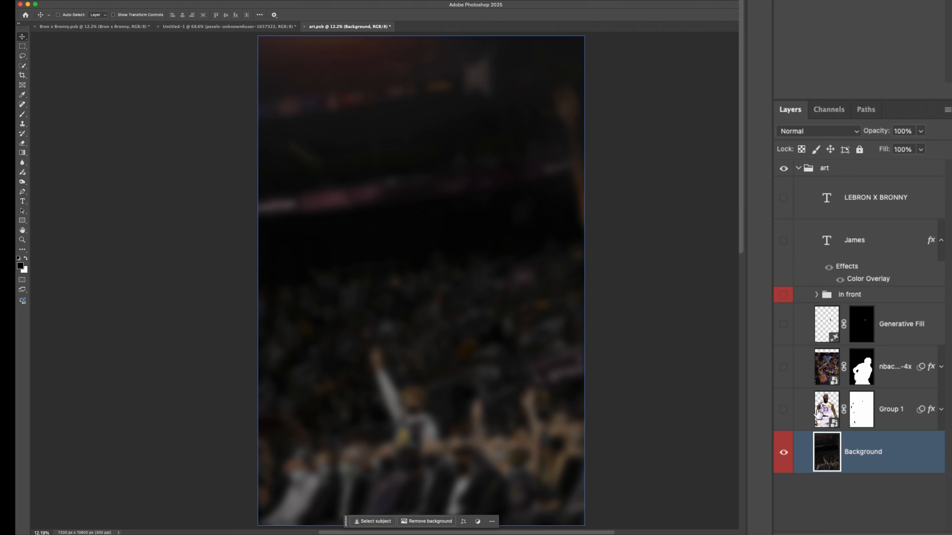
click(784, 409)
click(888, 409)
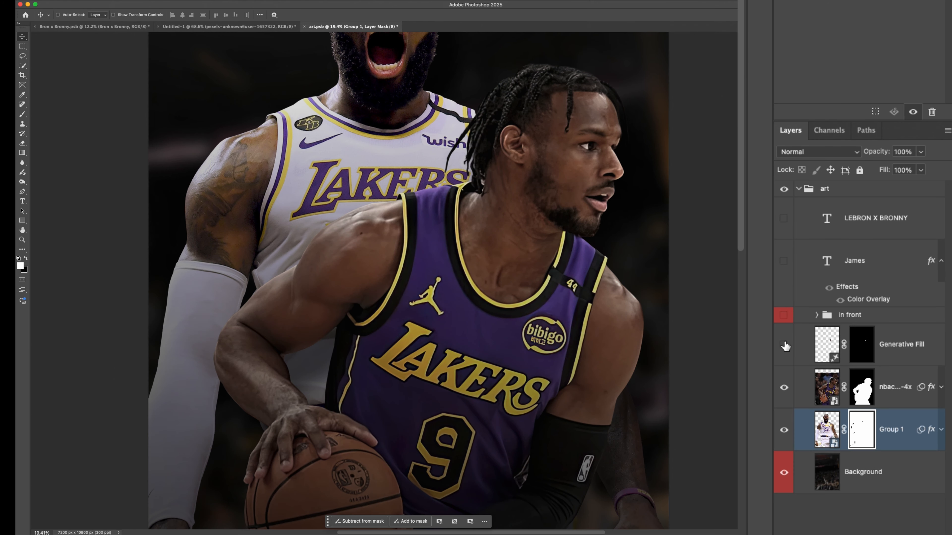
shift+click(895, 367)
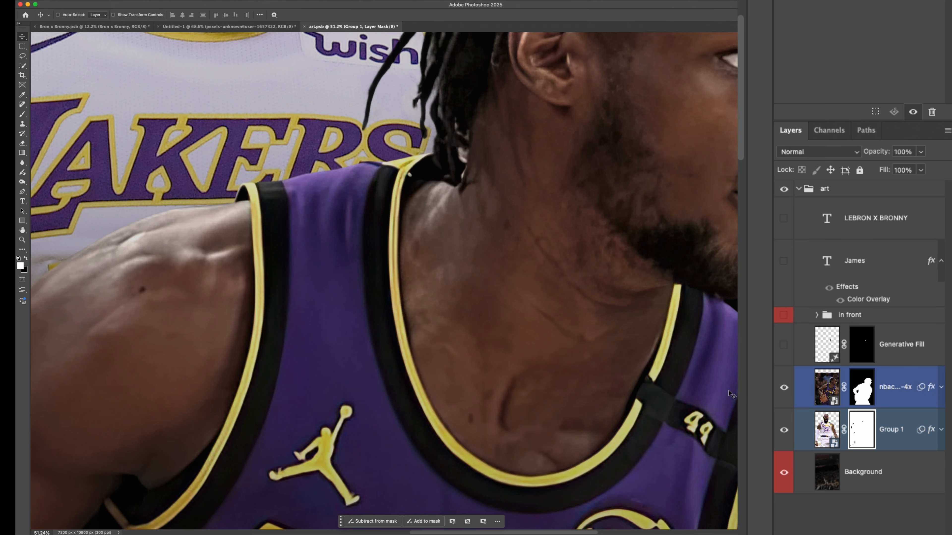
click(783, 346)
scroll(607, 287, up, 3)
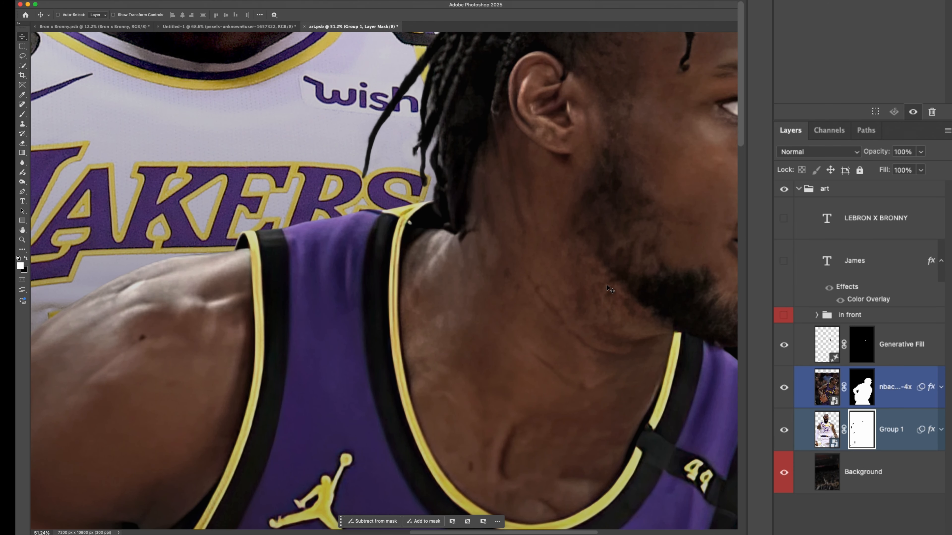
key(super+0)
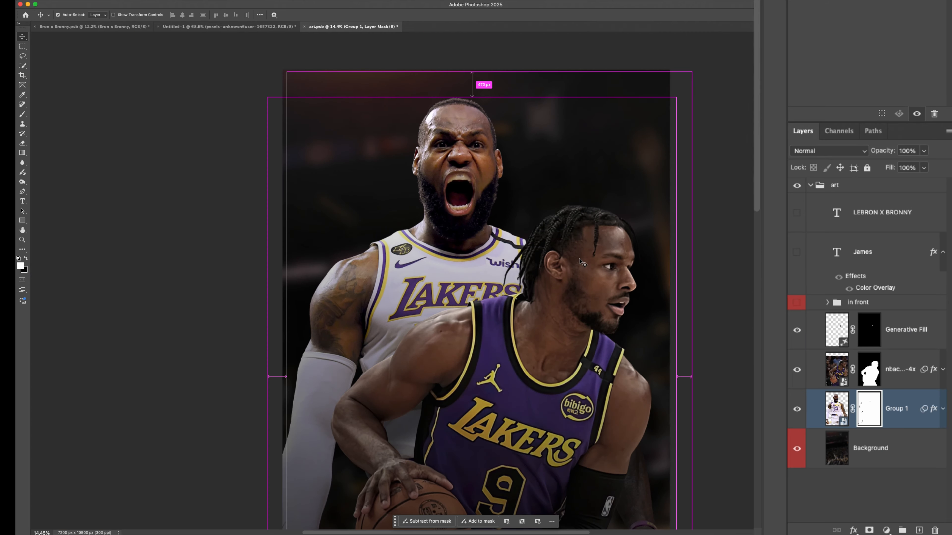
Show the "in front" group and expand it to examine the layers it contains.
click(796, 302)
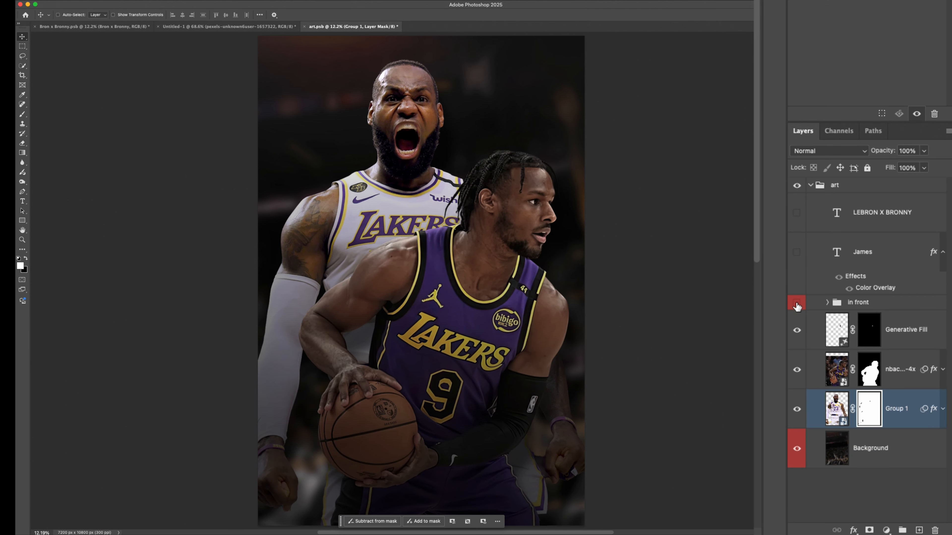
click(850, 301)
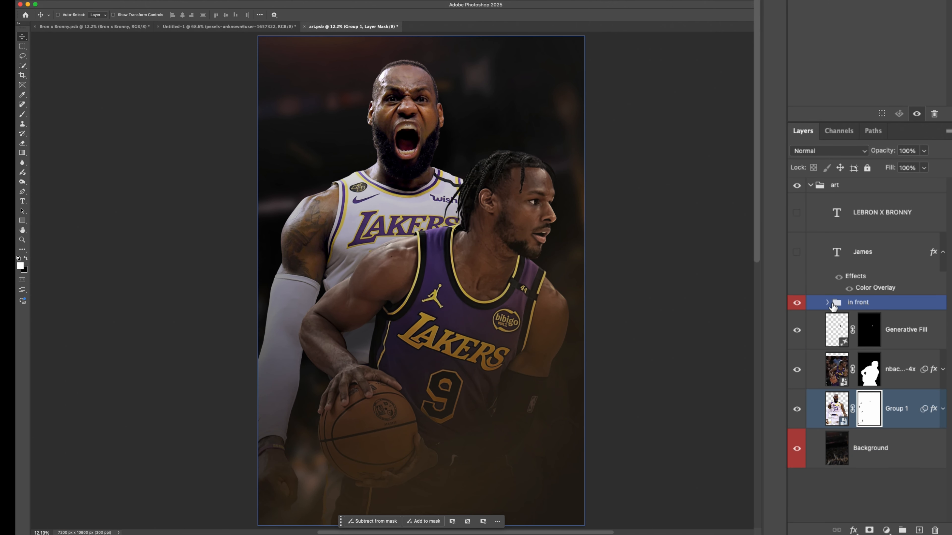
click(828, 302)
scroll(827, 285, down, 3)
click(826, 267)
Toggle the visibility of the haze group, the color fill layers and the bottom fills group to compare their effect on the artwork.
click(797, 263)
click(797, 263)
click(798, 285)
click(798, 263)
click(797, 327)
click(791, 371)
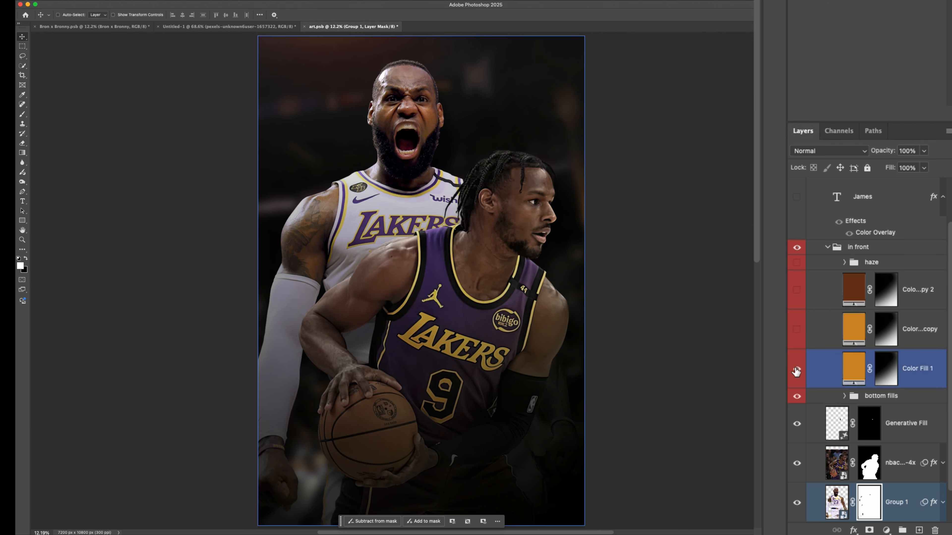
click(797, 396)
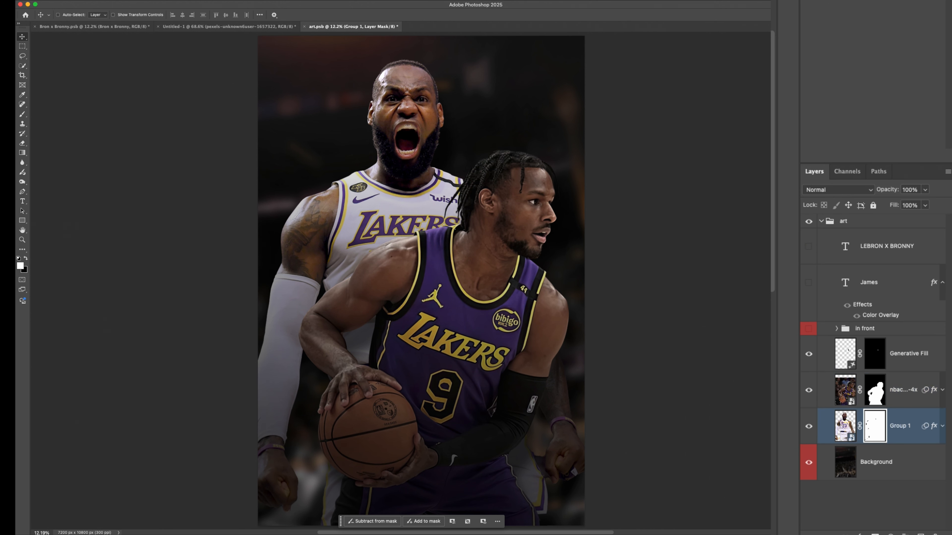
Expand the front player layer's effects and smart filters and toggle their visibility to compare the player with and without them.
click(942, 391)
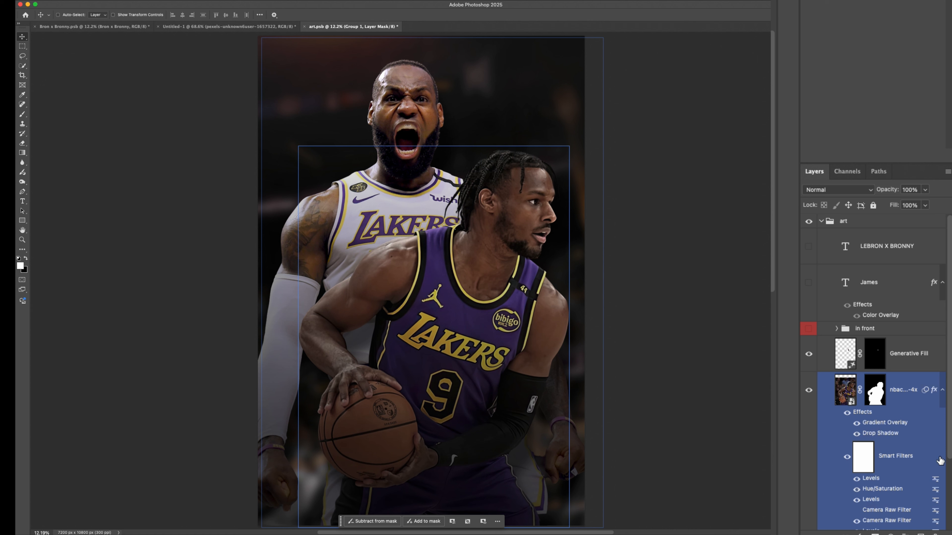
scroll(940, 461, down, 5)
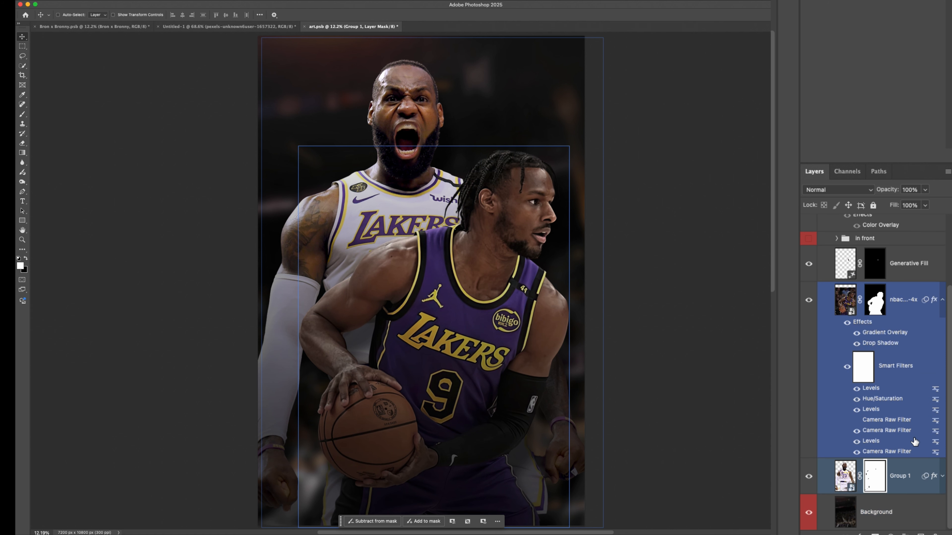
click(847, 322)
click(848, 366)
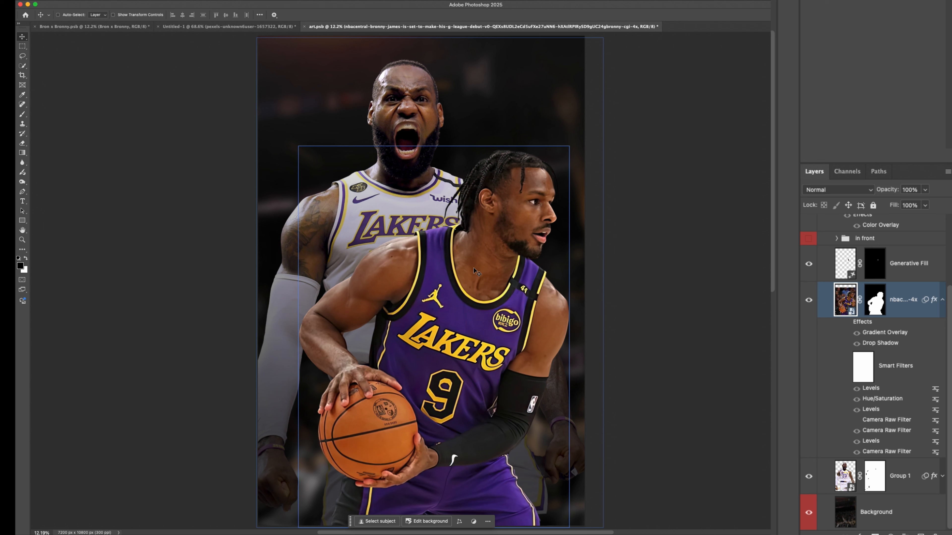
click(847, 367)
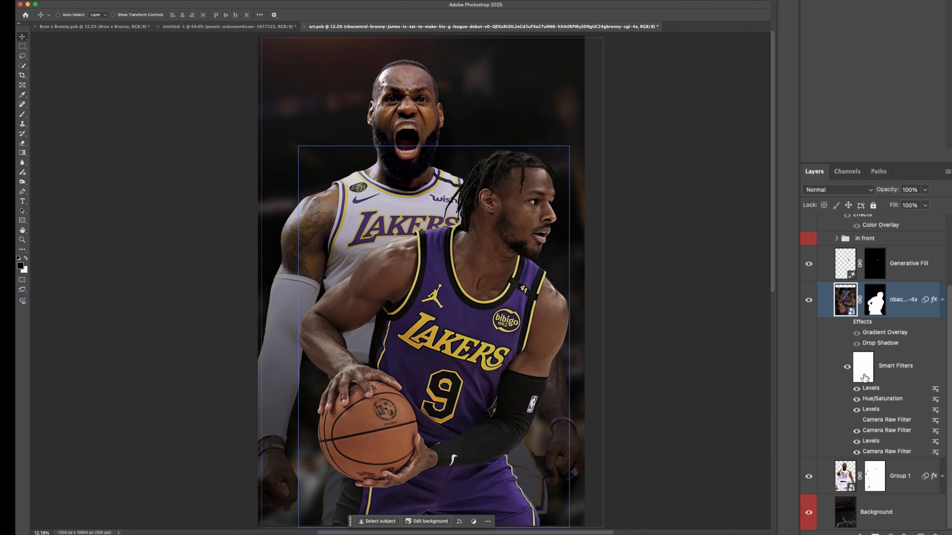
click(847, 367)
click(847, 366)
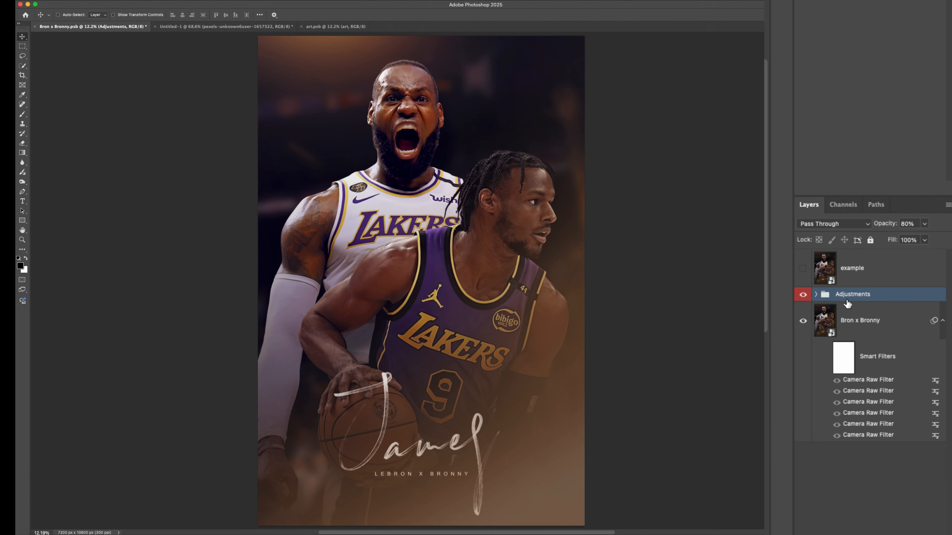
In Bron x Bronny.psb, turn on the Bron x Bronny layer's smart filters and toggle the example layer to compare the color grading.
click(822, 359)
click(822, 359)
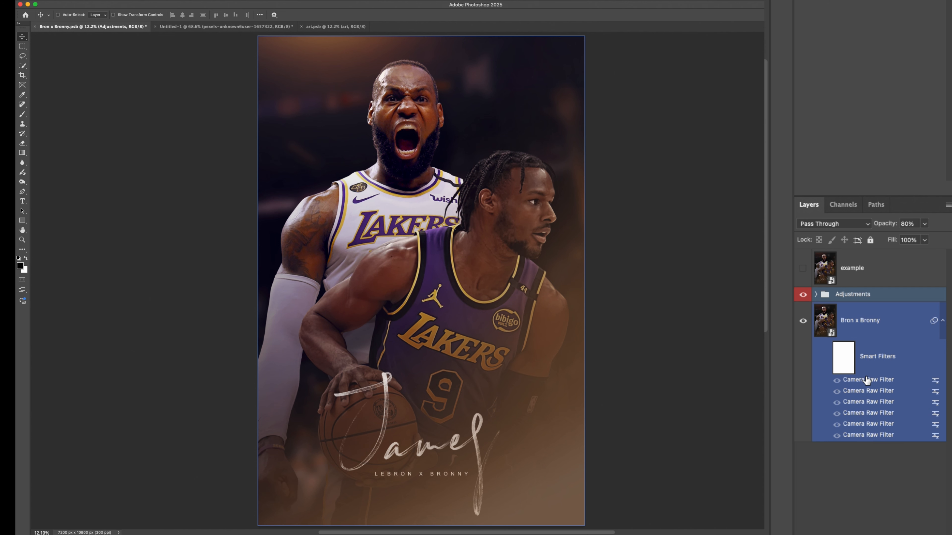
click(827, 359)
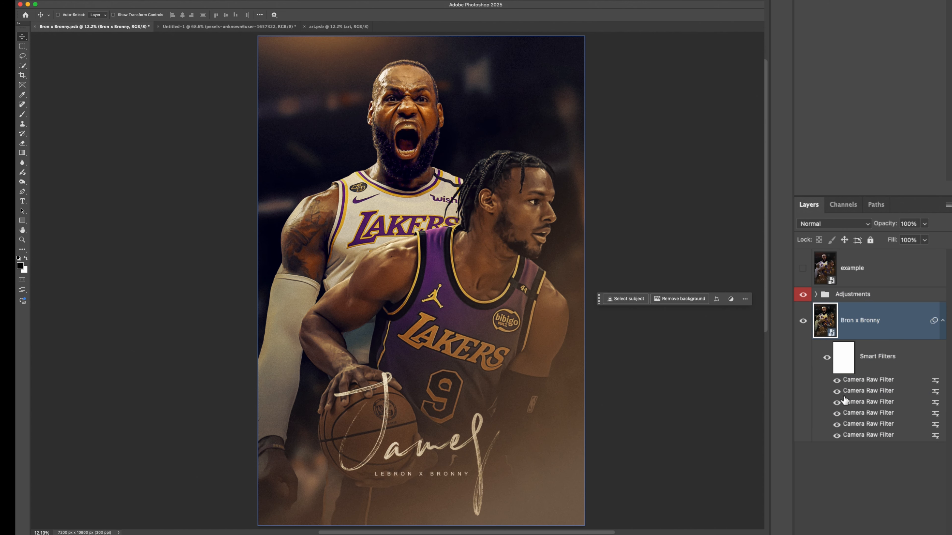
click(802, 268)
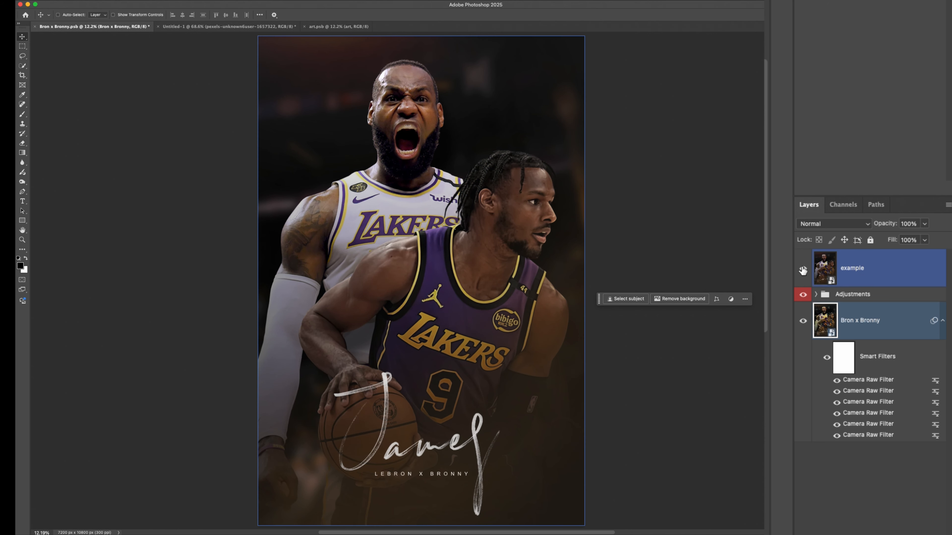
click(802, 269)
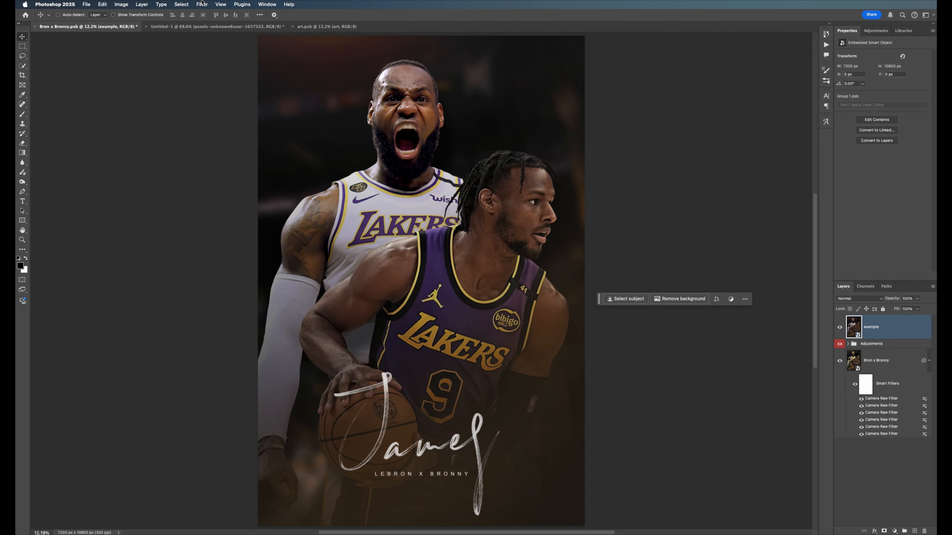
Open the Camera Raw Filter on the example layer and adjust its Light settings, including exposure and highlights.
click(201, 4)
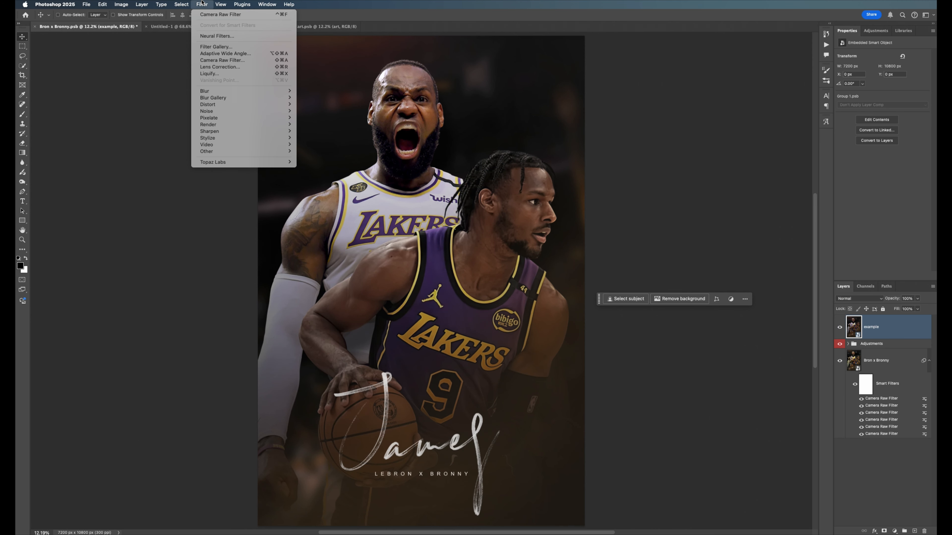
click(213, 60)
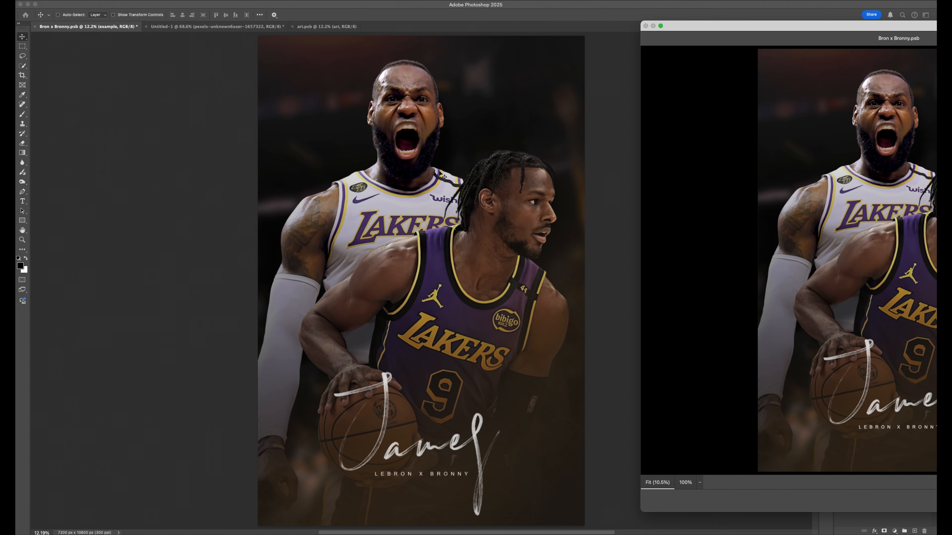
drag(740, 27, 299, 24)
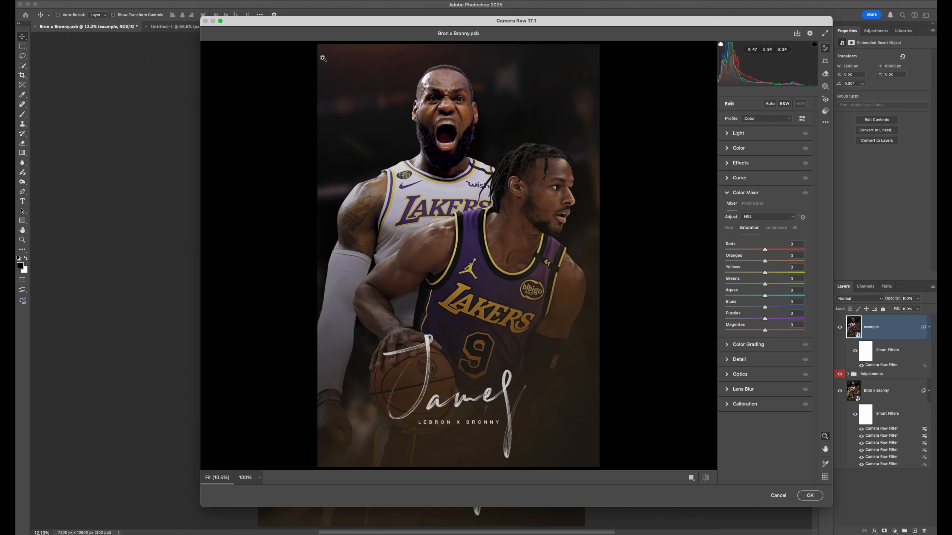
click(744, 134)
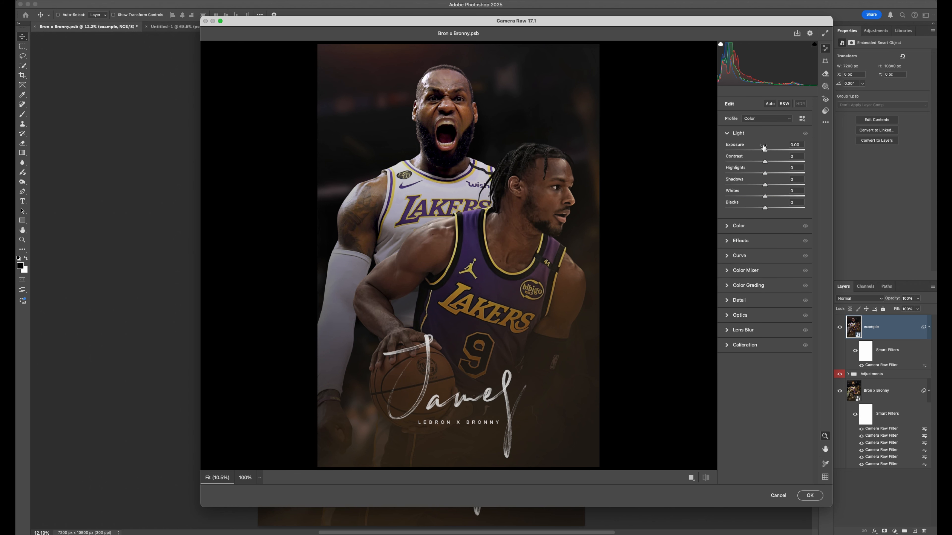
drag(765, 151, 746, 173)
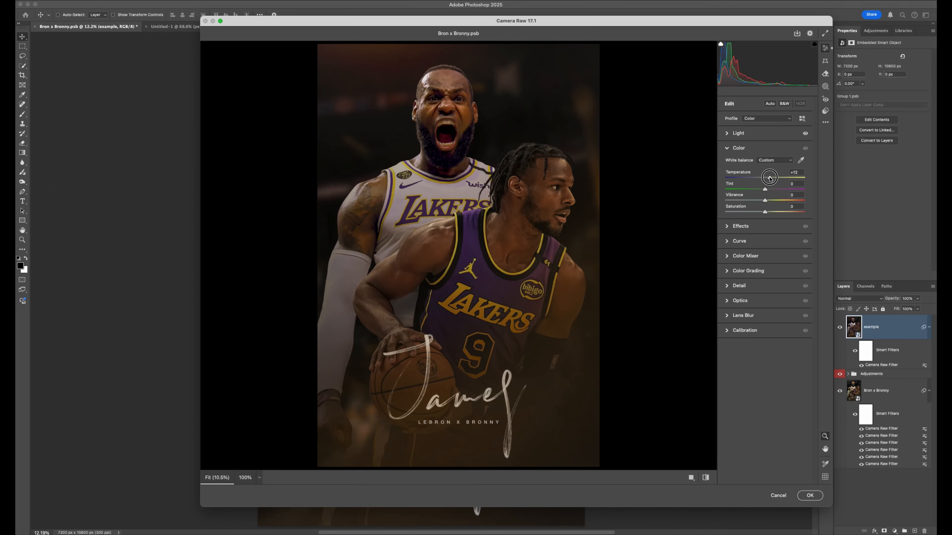
Set Temperature +13, Tint -11, Vibrance +20, Saturation -19, Texture +80, Clarity +40, Dehaze +18, and Grain to about 31.
drag(769, 177, 760, 189)
drag(766, 212, 758, 213)
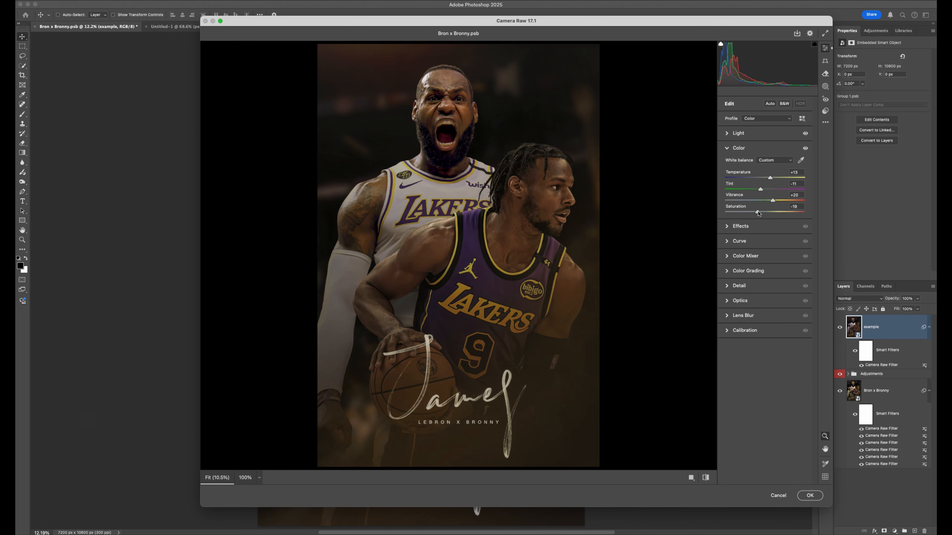
click(730, 227)
drag(764, 180, 772, 202)
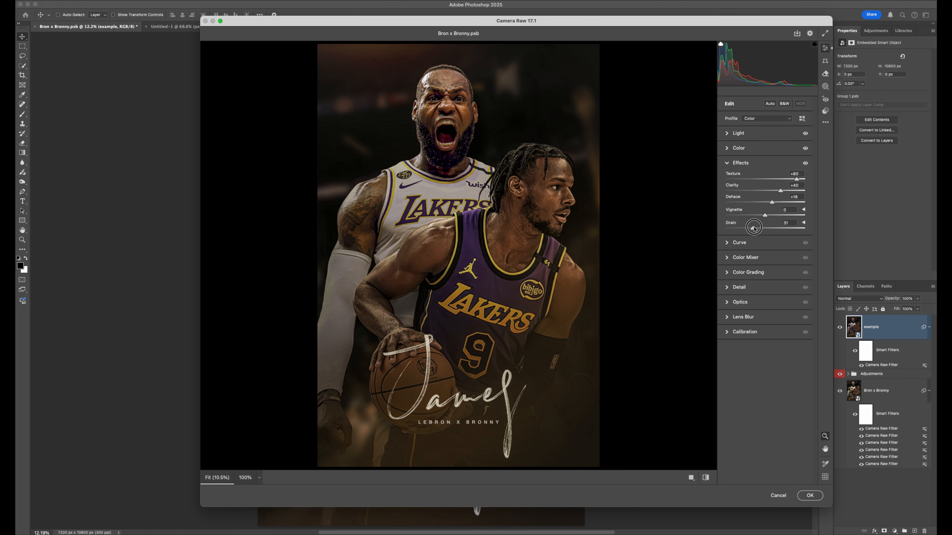
Adjust the tone curve of the example layer in Camera Raw.
click(740, 244)
drag(783, 225, 770, 249)
click(780, 190)
click(770, 190)
Shift the example layer's Color Mixer hues to Reds +14, Oranges -7, Blues +50, and Purples about +48.
click(741, 323)
click(729, 228)
drag(765, 307, 803, 307)
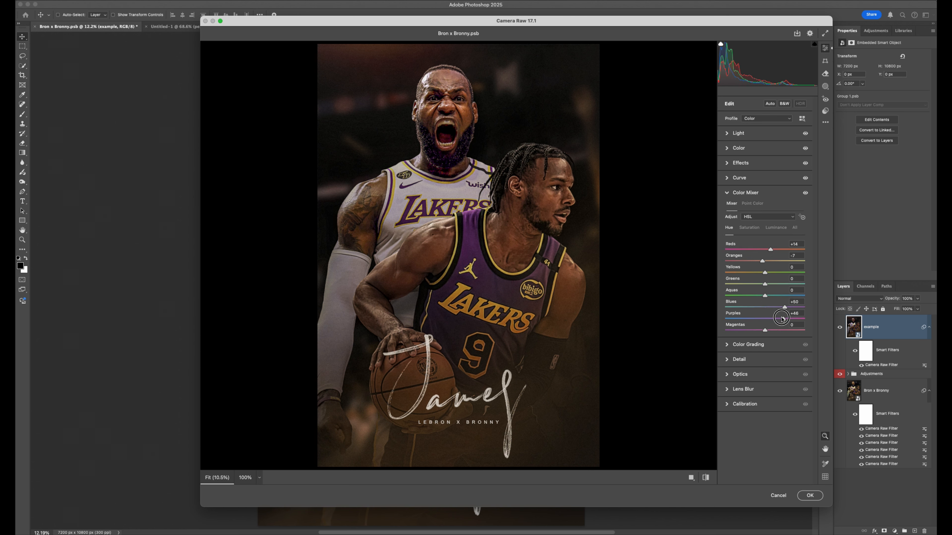
Tint the shadows blue and the midtones yellow in Color Grading, and shift the Calibration hues to Red -25, Green +10, and a slightly higher Blue.
click(746, 345)
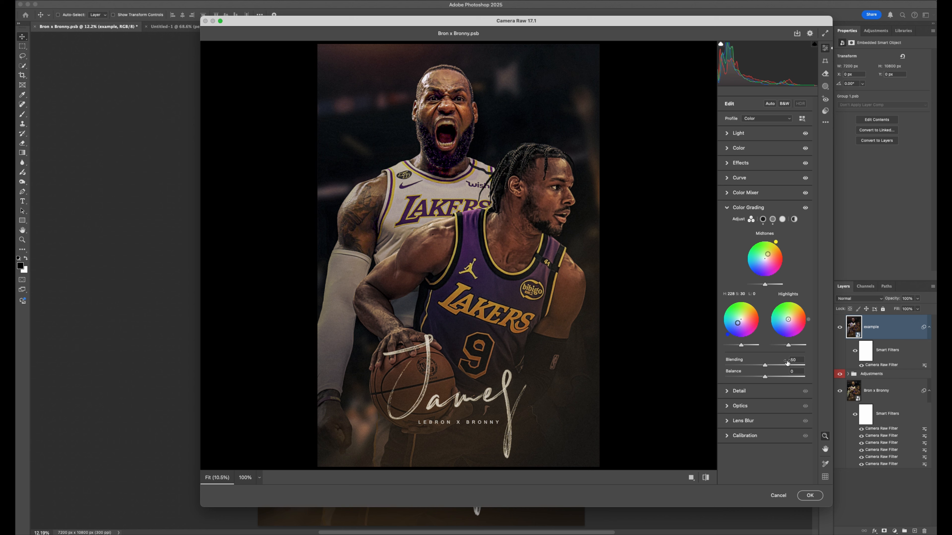
click(741, 391)
click(745, 333)
mouse_move(765, 329)
mouse_down()
mouse_move(732, 329)
mouse_move(755, 329)
mouse_up()
mouse_move(765, 364)
mouse_down()
mouse_move(777, 364)
mouse_move(768, 364)
mouse_up()
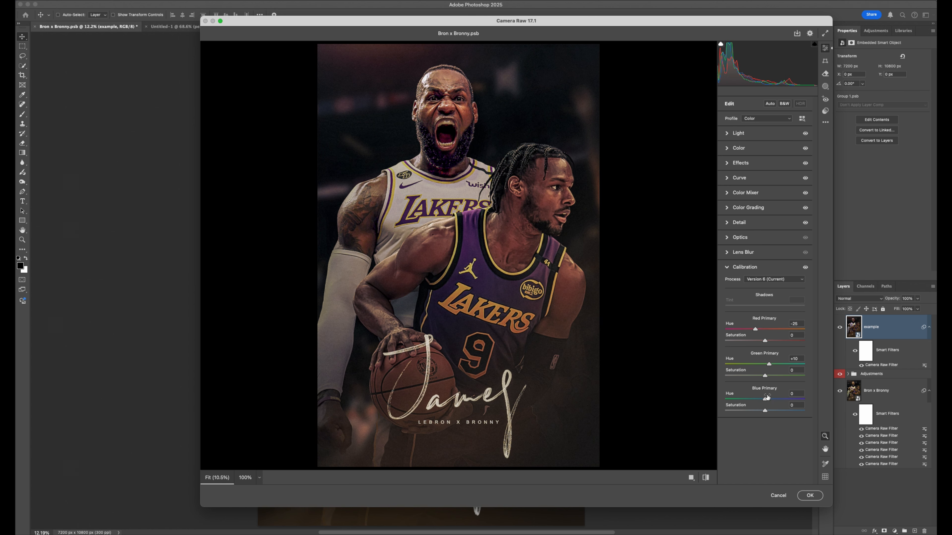
drag(765, 398, 769, 400)
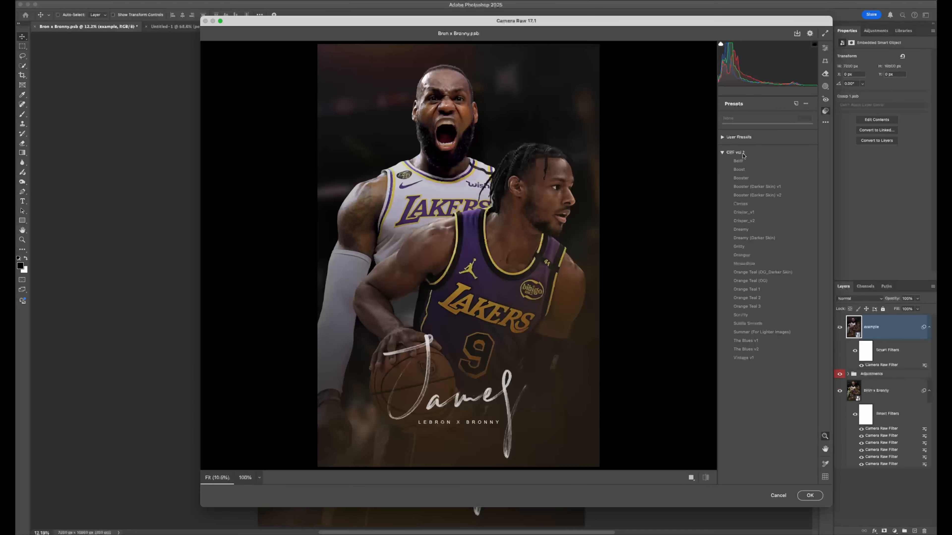
Apply the Boost preset from CRF vol 1 to the example layer and slightly reduce its amount.
click(743, 161)
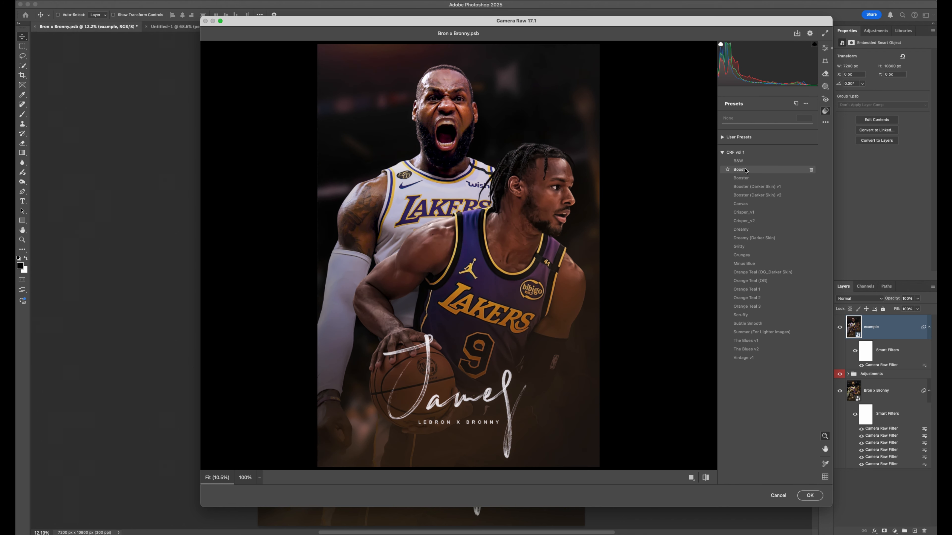
click(754, 171)
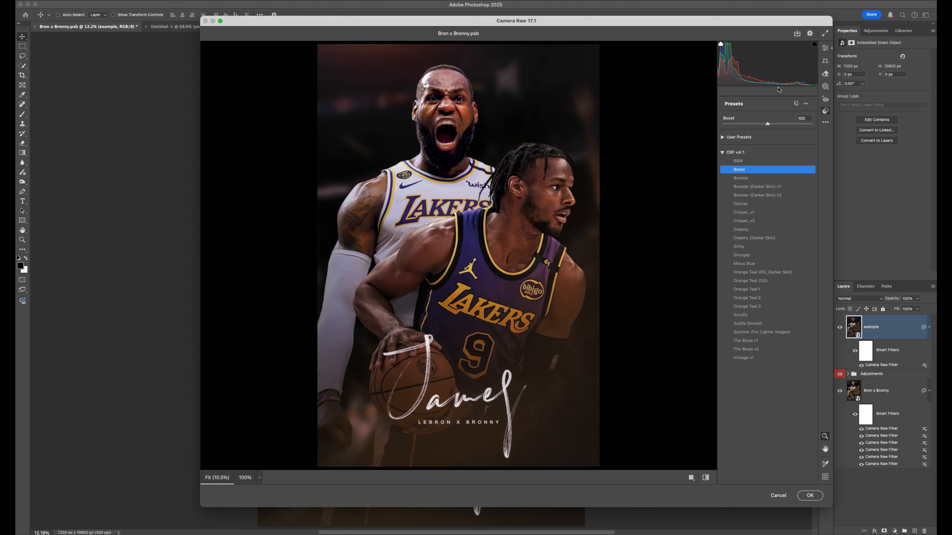
mouse_move(769, 124)
mouse_down()
mouse_move(725, 125)
mouse_move(771, 124)
mouse_move(731, 125)
mouse_move(762, 124)
mouse_up()
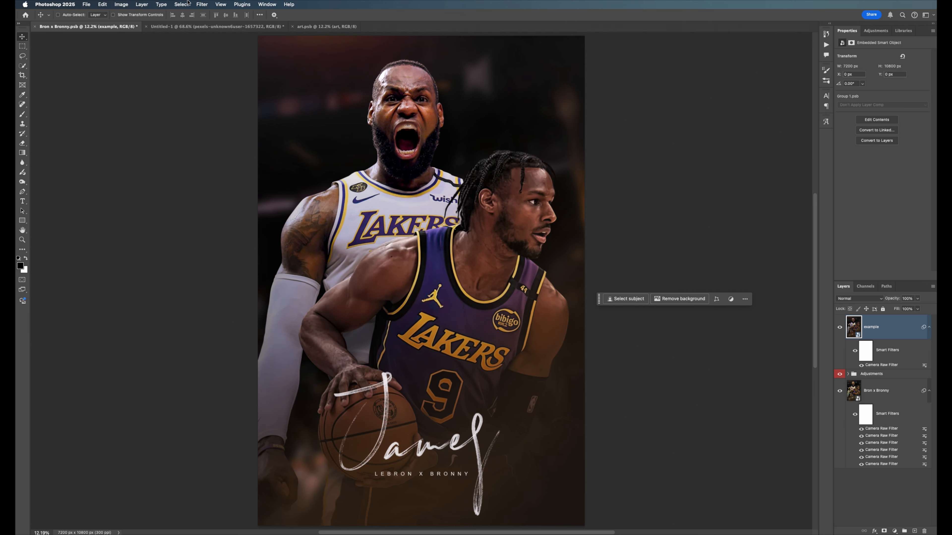
Preview CRF vol 1 presets such as Canvas and Dreamy in a second Camera Raw Filter, and delete the example layer's smart filters.
click(201, 4)
click(233, 60)
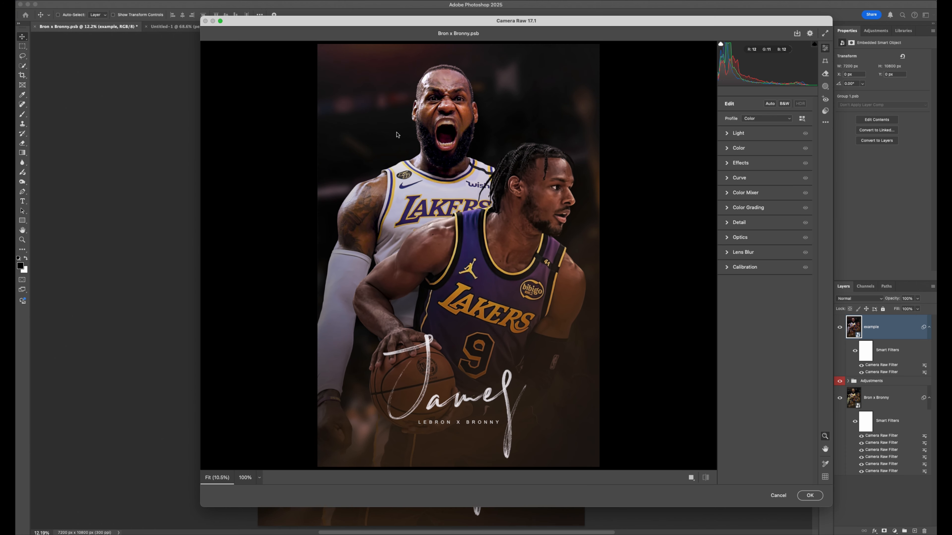
click(825, 111)
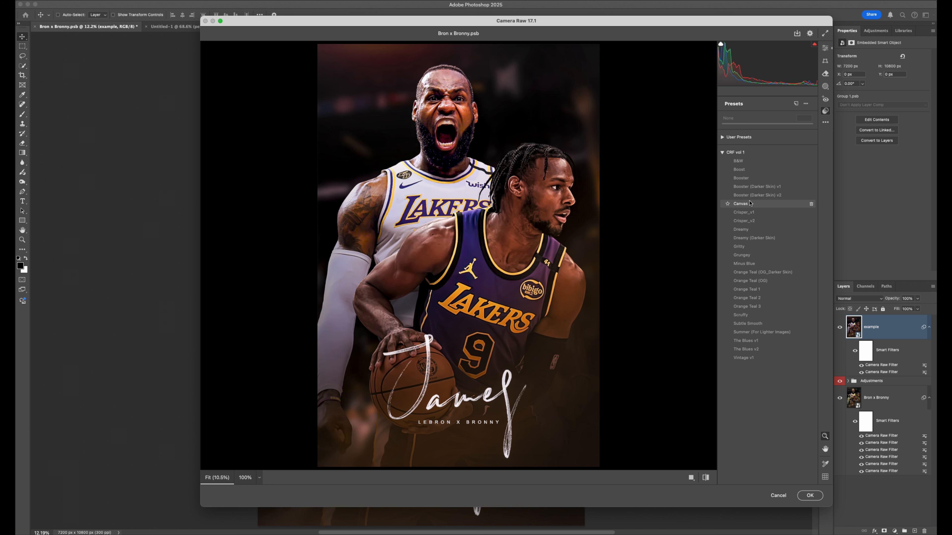
click(752, 221)
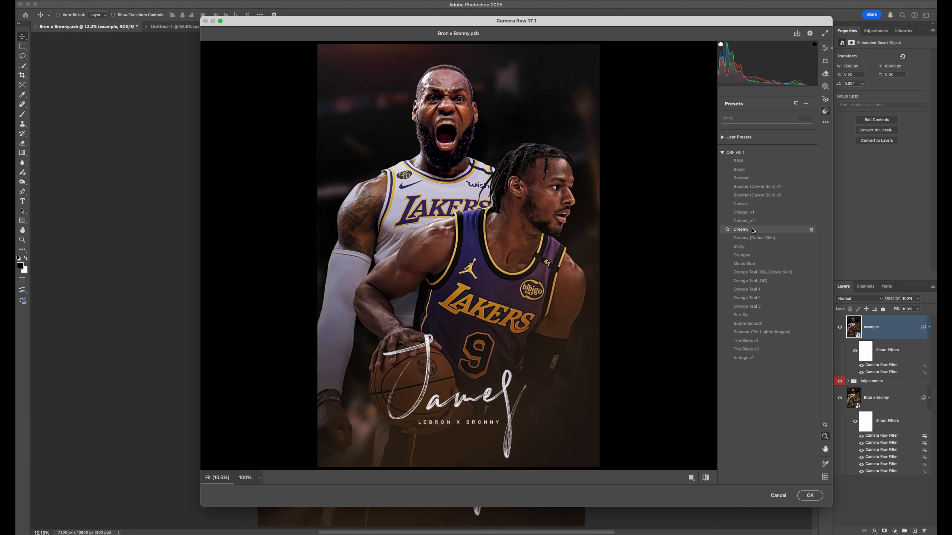
click(810, 495)
click(923, 530)
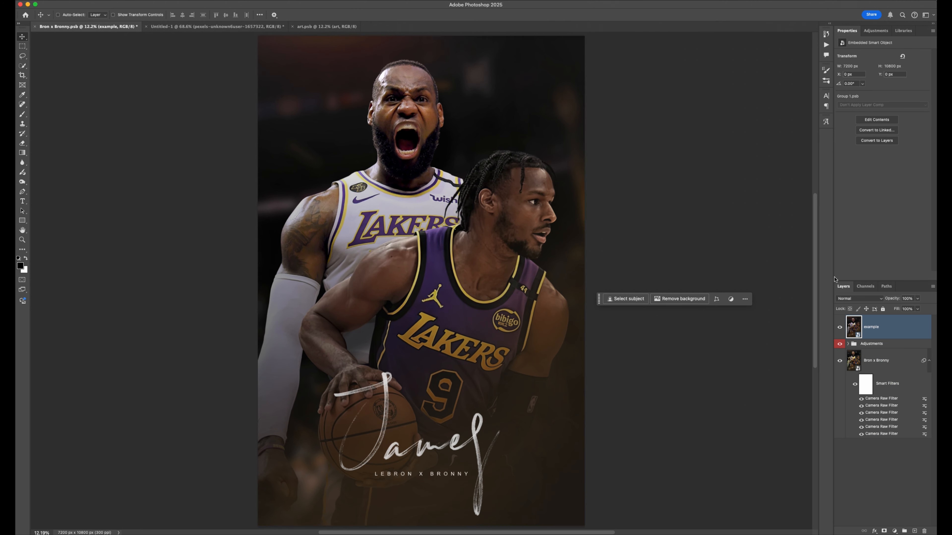
Open the Camera Raw Filter on the example layer and set Exposure +1.40, Contrast about +26, Highlights -34, and Shadows +34.
click(204, 4)
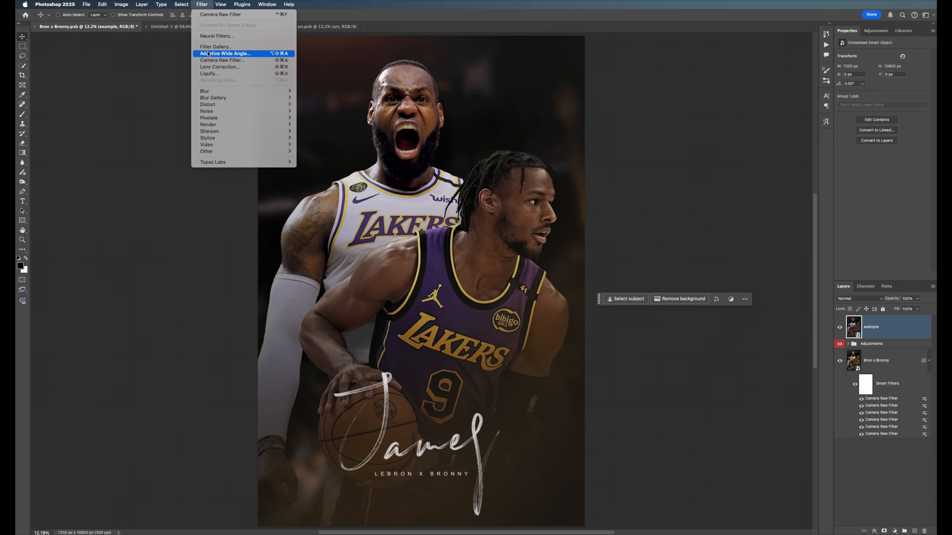
click(232, 60)
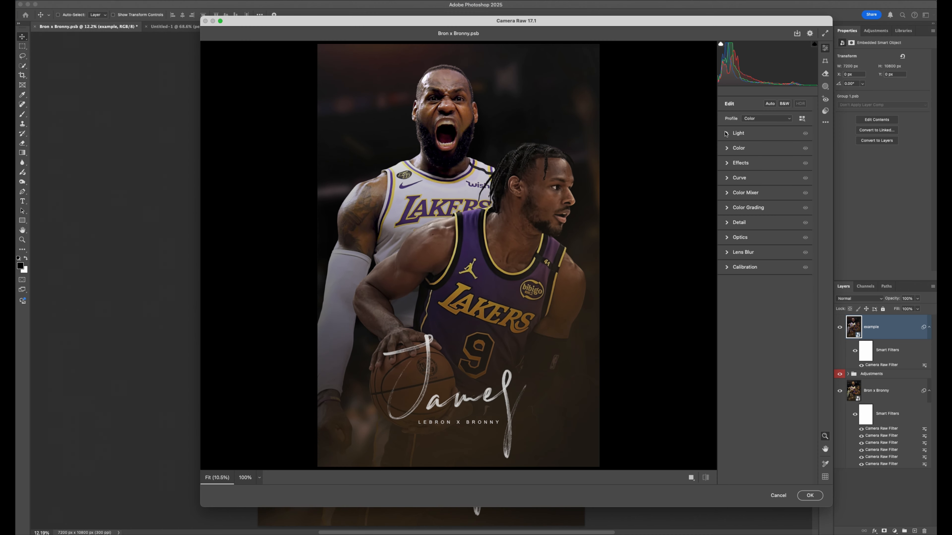
click(725, 133)
click(776, 150)
drag(767, 162, 778, 185)
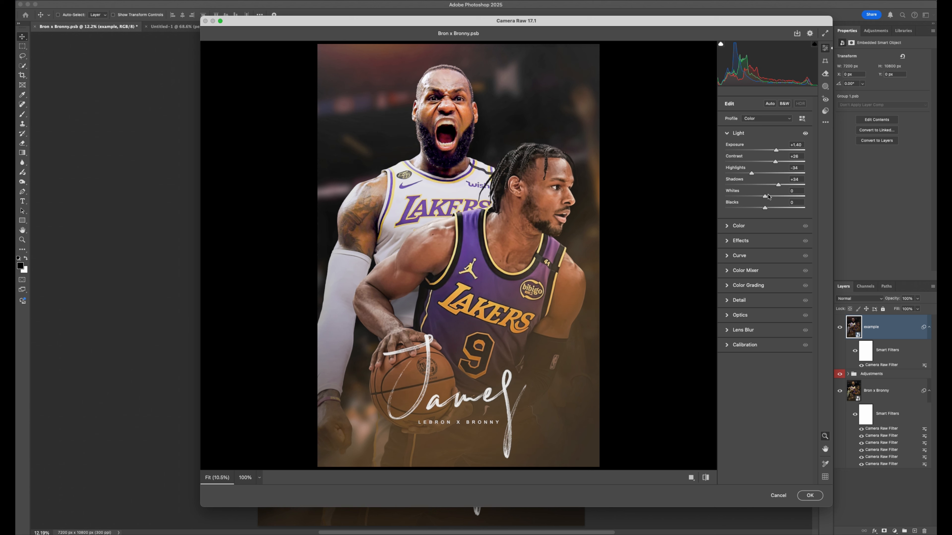
Cool the artwork by lowering Temperature, and brighten it with a tone curve point at input 150, output 187.
click(732, 227)
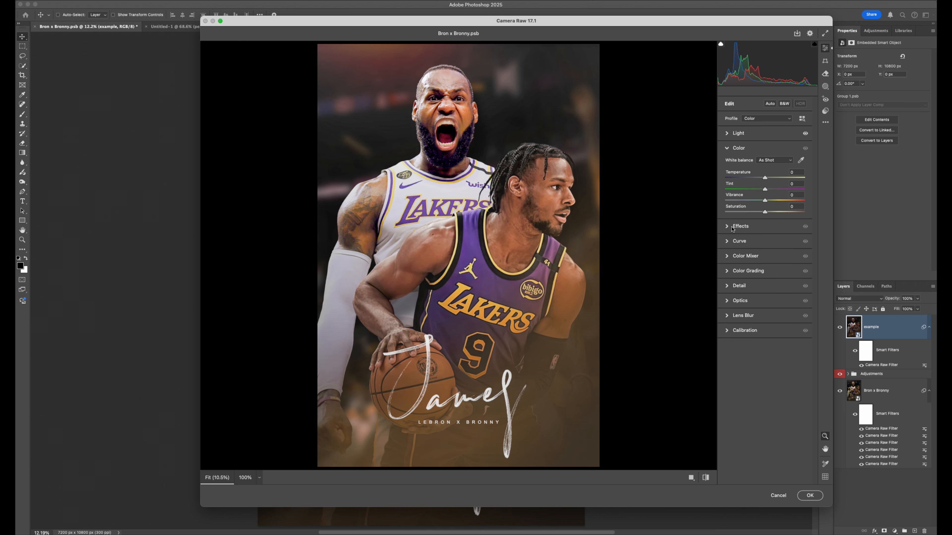
drag(765, 190, 751, 177)
click(766, 200)
click(738, 241)
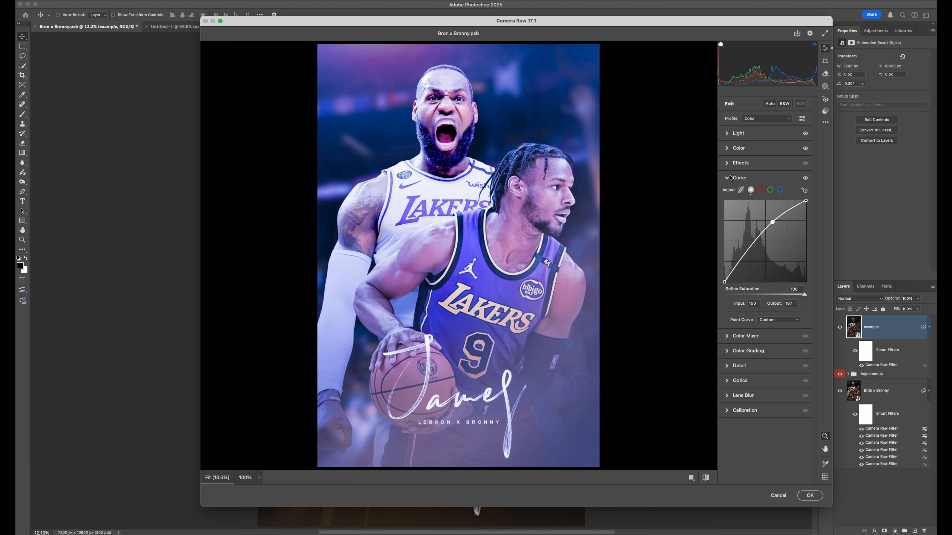
Adjust the Color Grading of the example layer and set Whites to -29 and Blacks to -9.
click(745, 317)
click(738, 133)
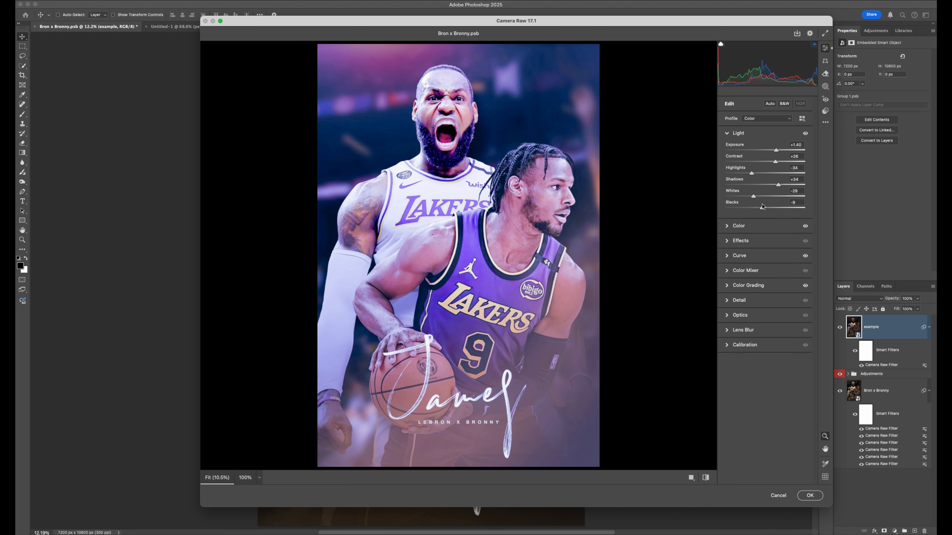
Set Sharpening to 89 and Noise Reduction to 51 in the Detail settings.
click(739, 301)
drag(725, 240, 773, 241)
drag(726, 256, 766, 256)
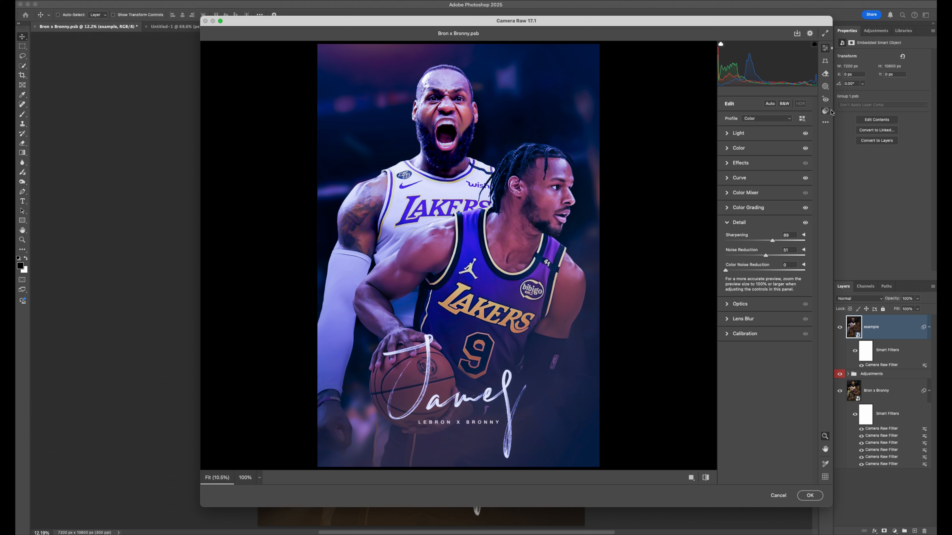
Collapse the CRF vol 1 preset group and start creating a new preset from the current Camera Raw settings.
click(826, 112)
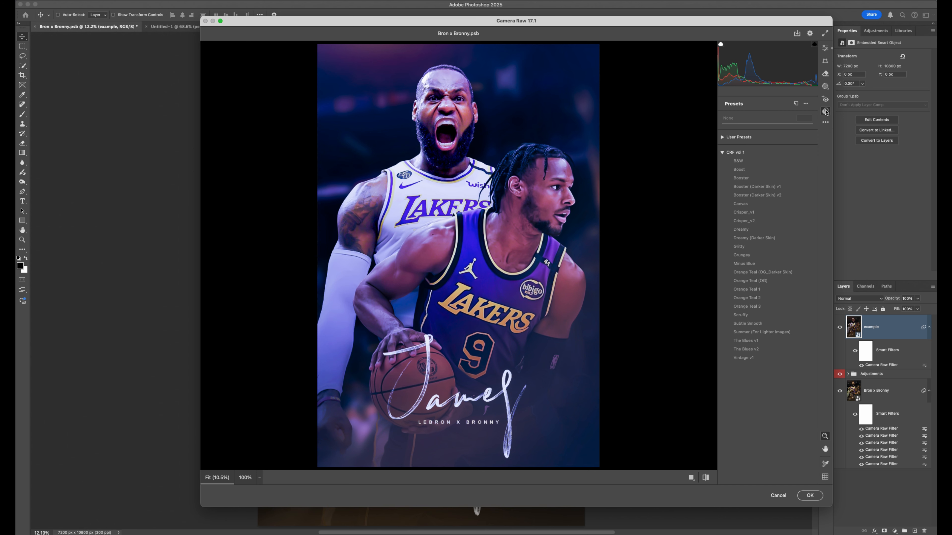
click(723, 153)
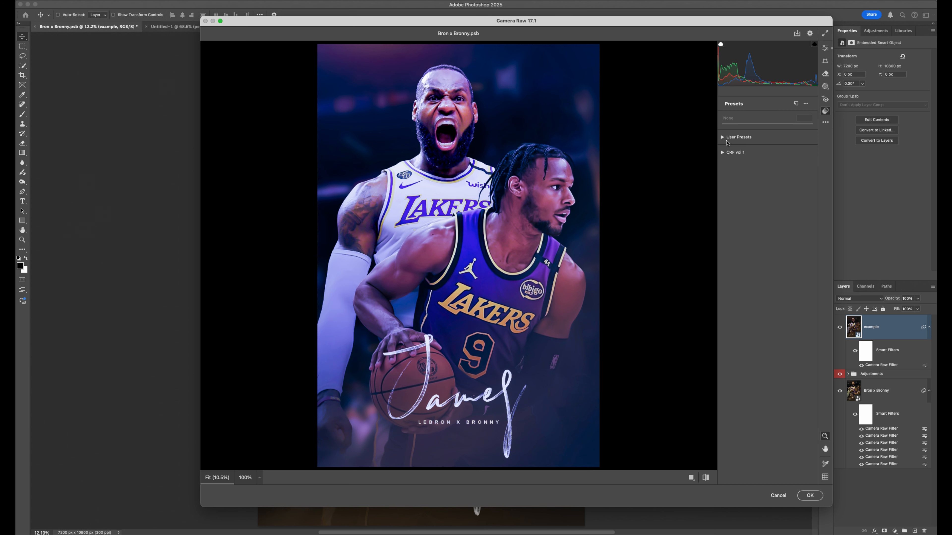
click(825, 123)
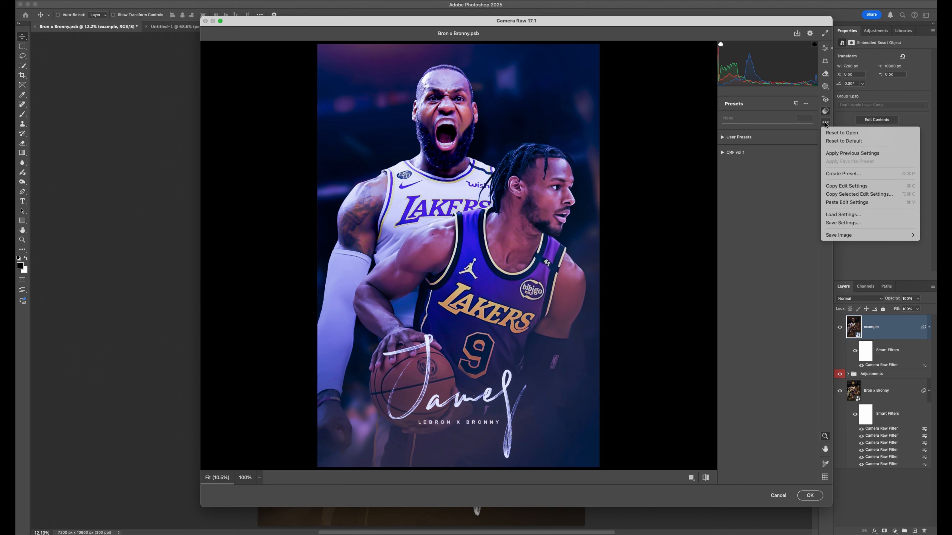
click(835, 174)
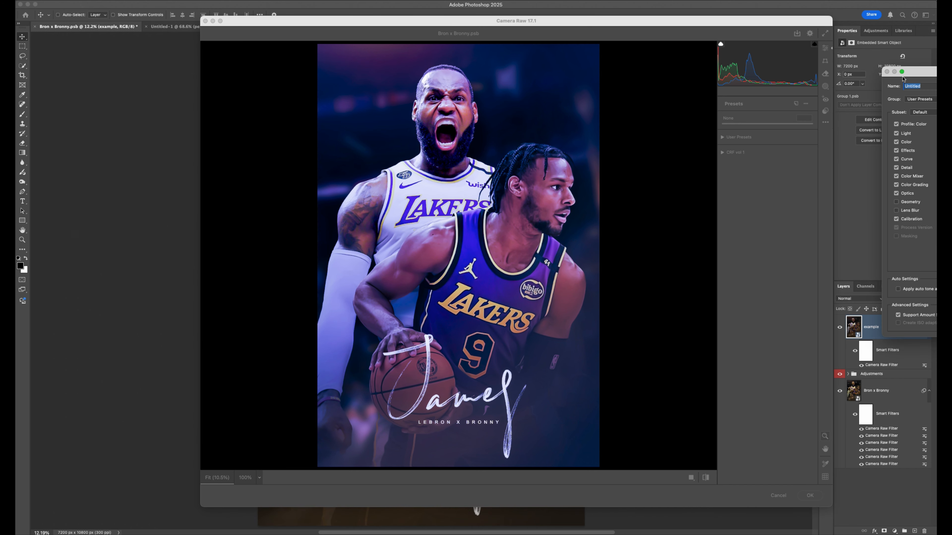